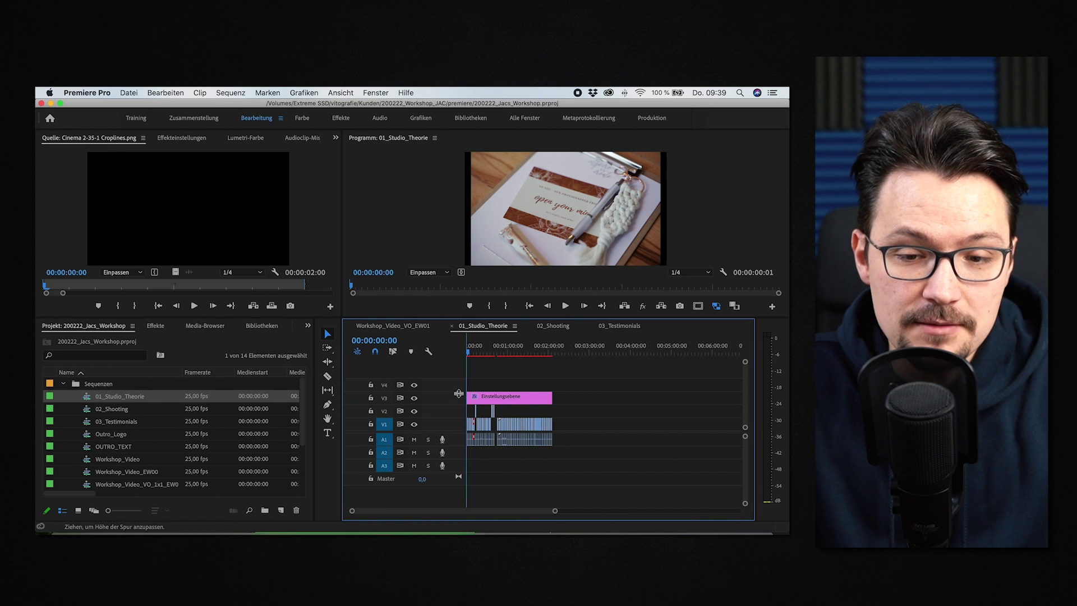
Scrub into the opening of 01_Studio_Theorie and mute audio track A1
{"action": "scroll", "coordinate": [481, 396], "scroll_direction": "left", "scroll_amount": 3}
{"action": "scroll", "coordinate": [482, 396], "scroll_direction": "up", "scroll_amount": 3}
{"action": "scroll", "coordinate": [487, 396], "scroll_direction": "down", "scroll_amount": 5}
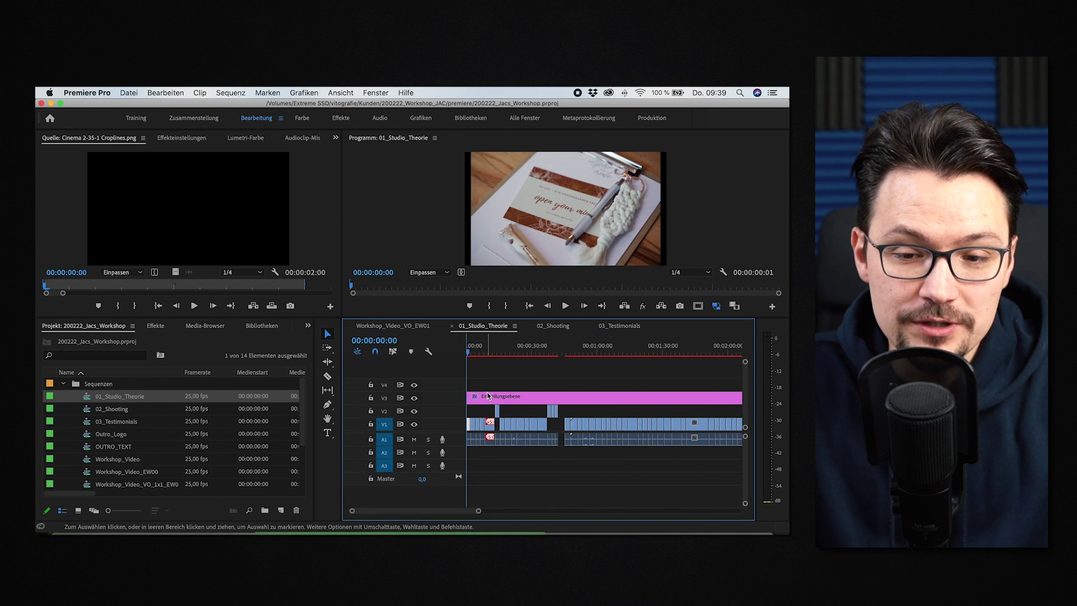
{"action": "left_click_drag", "start_coordinate": [470, 352], "coordinate": [606, 354]}
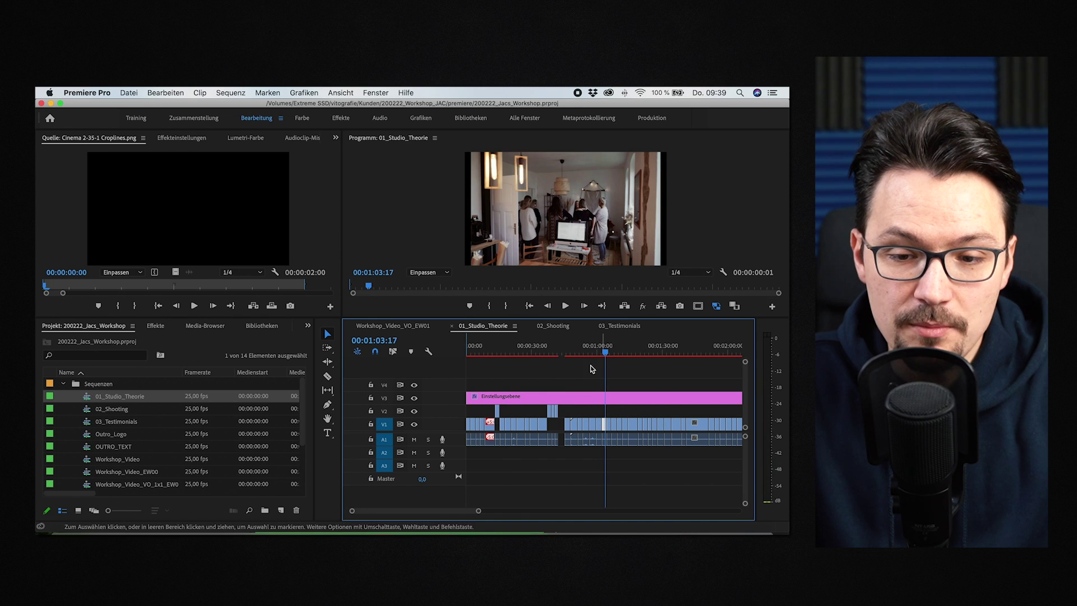
{"action": "left_click", "coordinate": [414, 439]}
Scrub to the shot of the woman speaking, then open the 02_Shooting sequence
{"action": "scroll", "coordinate": [539, 408], "scroll_direction": "right", "scroll_amount": 3}
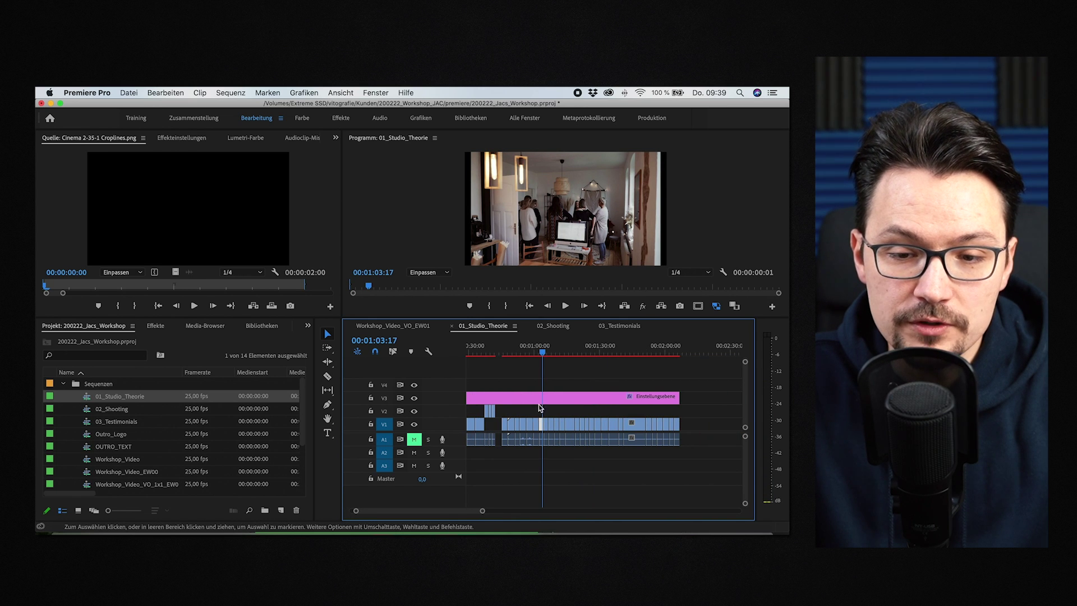
{"action": "left_click_drag", "start_coordinate": [546, 355], "coordinate": [680, 360]}
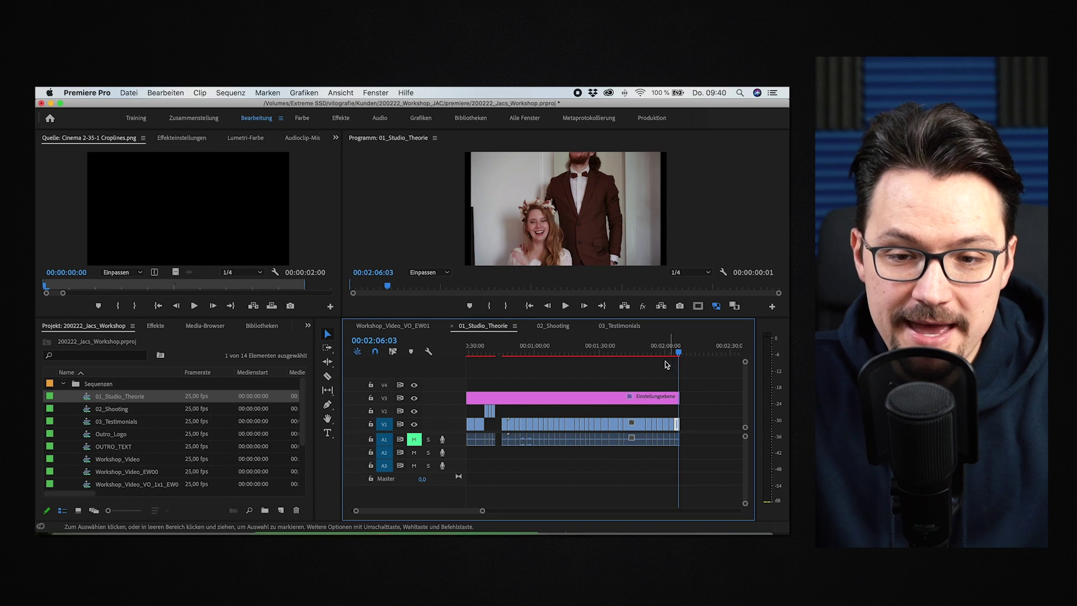
{"action": "double_click", "coordinate": [90, 412]}
Scrub through the opening 02_Shooting footage and bring the grafik, musik and video bins into view
{"action": "left_click", "coordinate": [472, 350]}
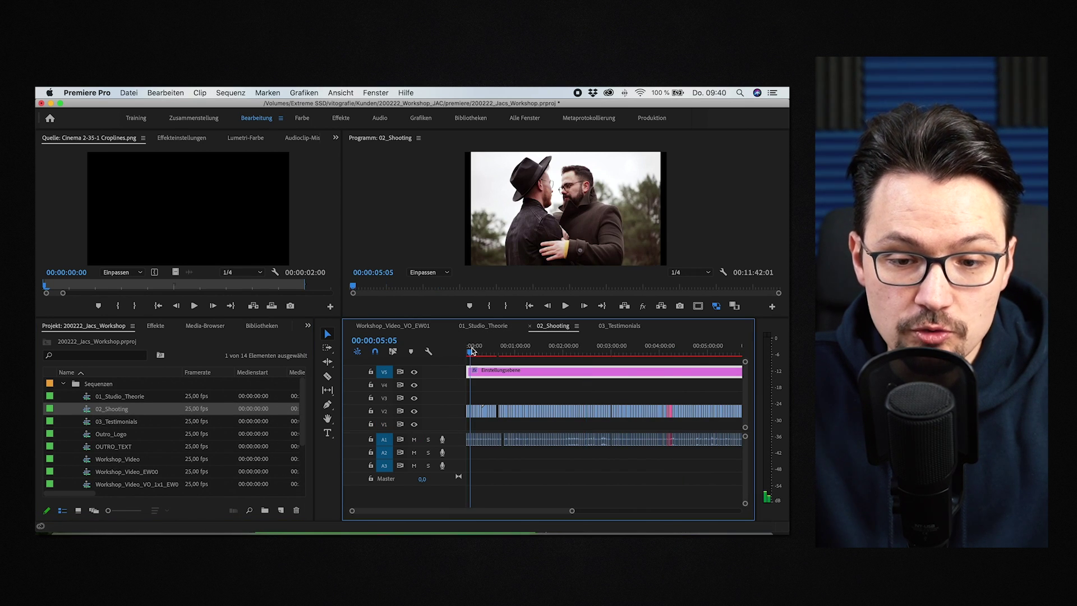
{"action": "left_click_drag", "start_coordinate": [470, 351], "coordinate": [667, 356]}
{"action": "scroll", "coordinate": [628, 380], "scroll_direction": "right", "scroll_amount": 3}
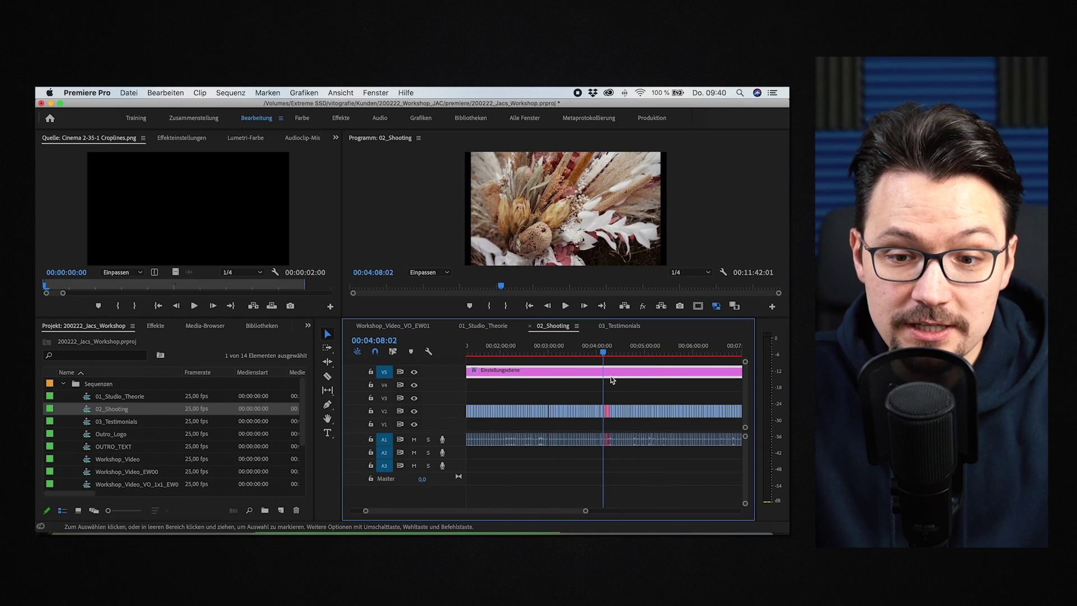
{"action": "scroll", "coordinate": [90, 422], "scroll_direction": "down", "scroll_amount": 5}
{"action": "left_click", "coordinate": [64, 485]}
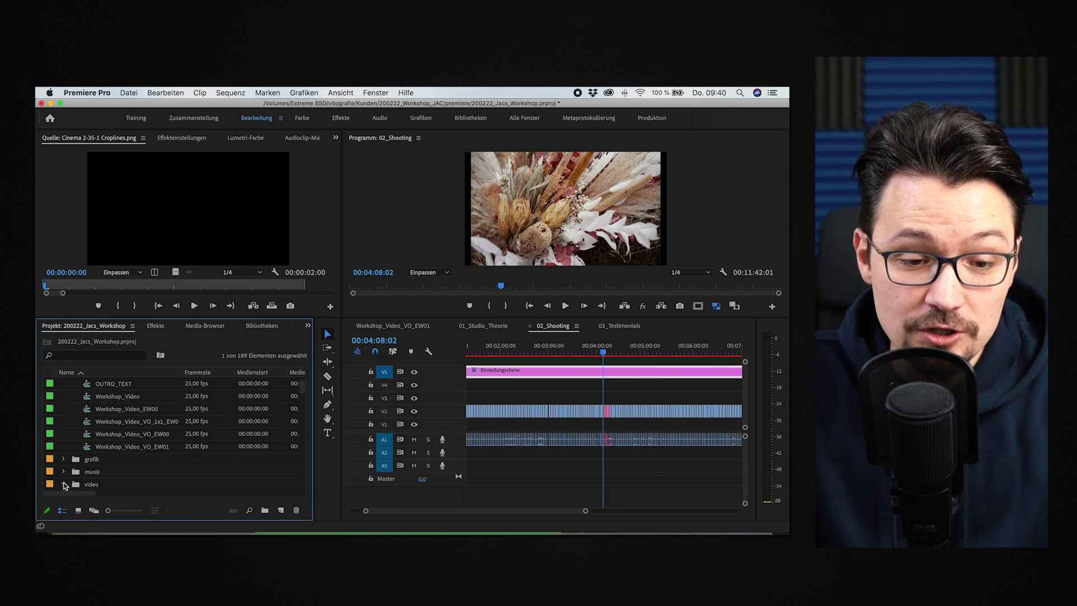
Load C0002.MP4 from the video bin into the Source monitor and place it on track V3
{"action": "left_click", "coordinate": [64, 485]}
{"action": "scroll", "coordinate": [70, 477], "scroll_direction": "down", "scroll_amount": 6}
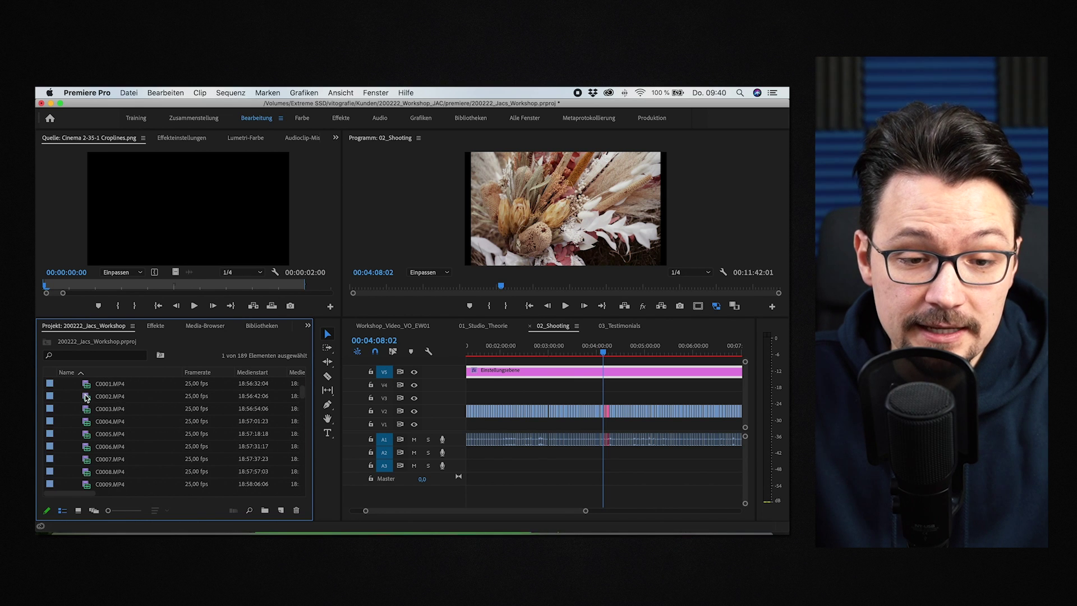
{"action": "double_click", "coordinate": [84, 396]}
{"action": "left_click_drag", "start_coordinate": [56, 287], "coordinate": [245, 288]}
{"action": "left_click_drag", "start_coordinate": [224, 232], "coordinate": [534, 400]}
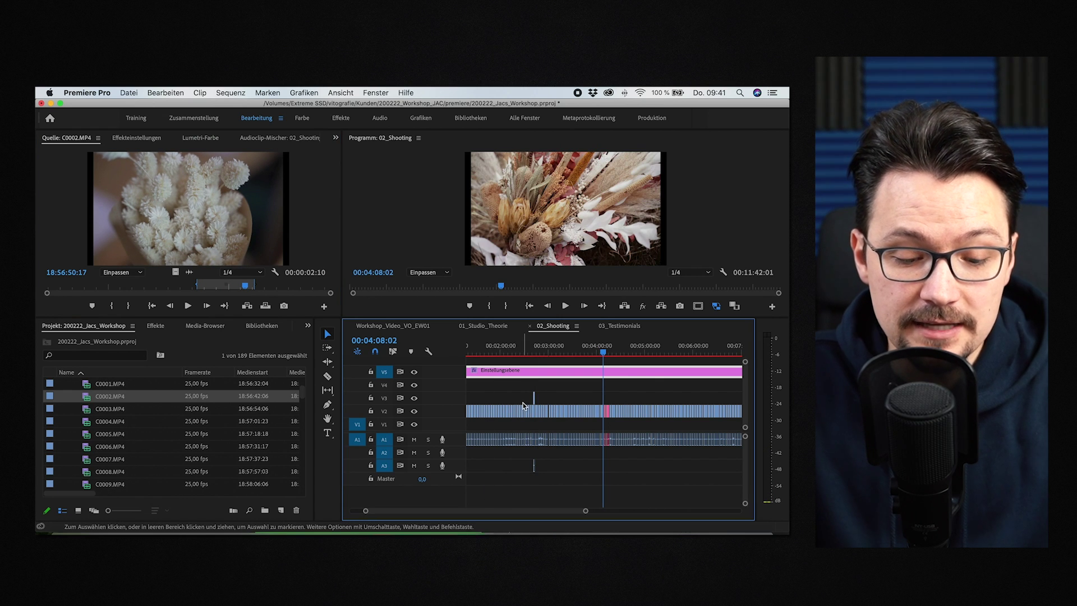
Scrub back to the opening shots and select the short clip on track V2
{"action": "scroll", "coordinate": [537, 388], "scroll_direction": "right", "scroll_amount": 5}
{"action": "left_click_drag", "start_coordinate": [538, 349], "coordinate": [653, 355]}
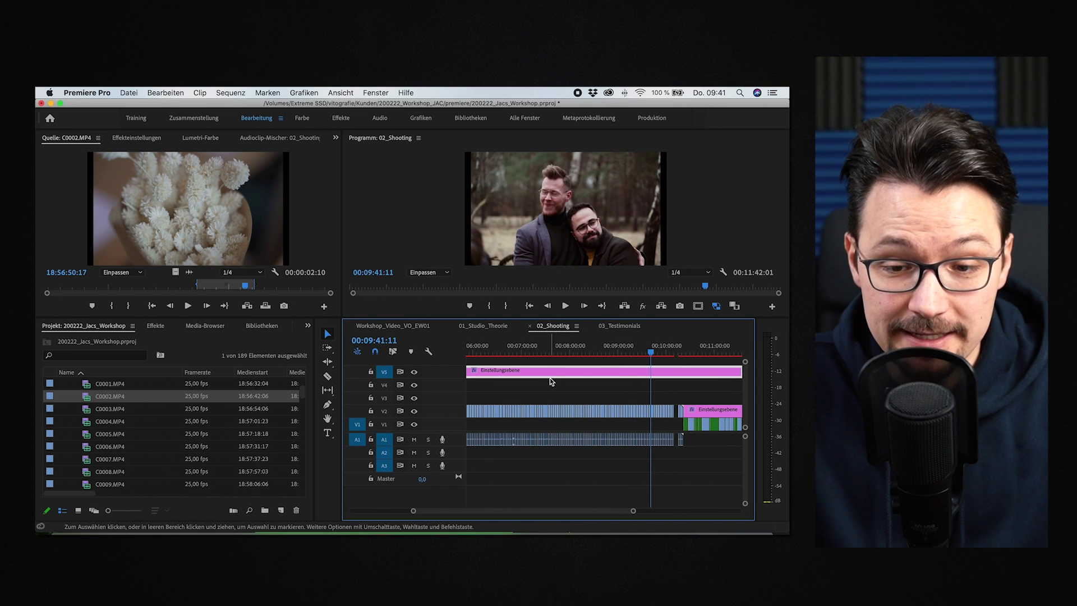
{"action": "scroll", "coordinate": [550, 379], "scroll_direction": "left", "scroll_amount": 5}
{"action": "scroll", "coordinate": [550, 378], "scroll_direction": "up", "scroll_amount": 6}
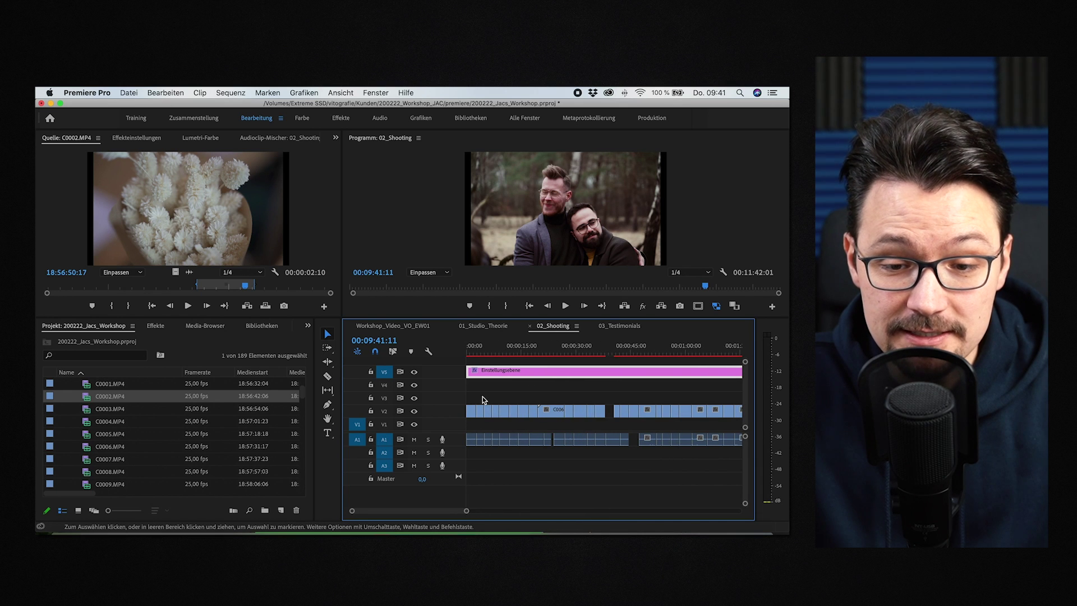
{"action": "left_click_drag", "start_coordinate": [494, 349], "coordinate": [513, 356]}
{"action": "left_click", "coordinate": [514, 413]}
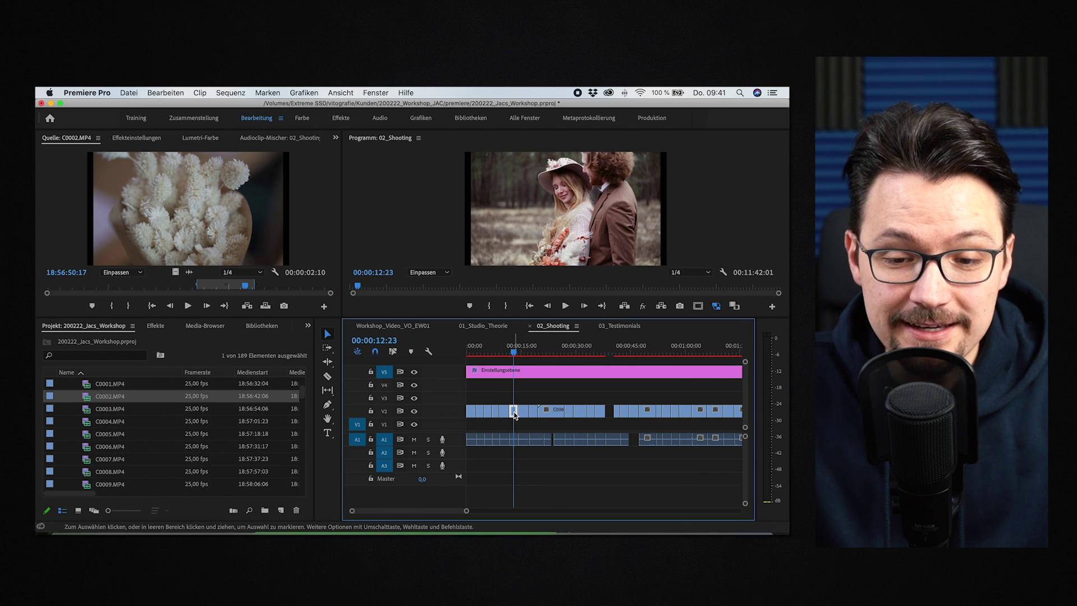
Apply the Grün label to the short V2 clip via Kennzeichnung
{"action": "right_click", "coordinate": [514, 412]}
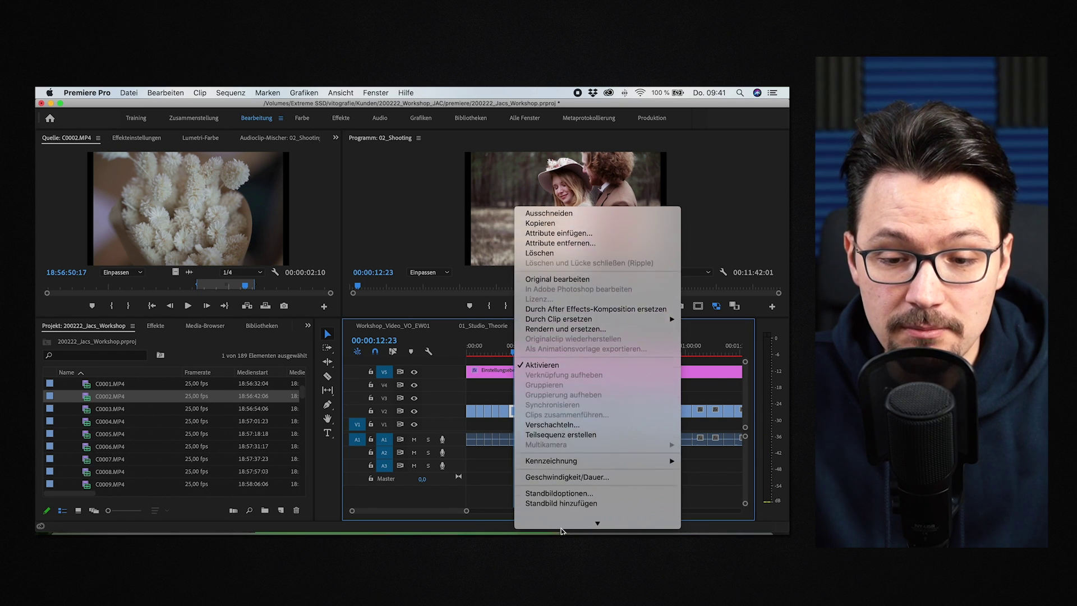
{"action": "mouse_move", "coordinate": [557, 373]}
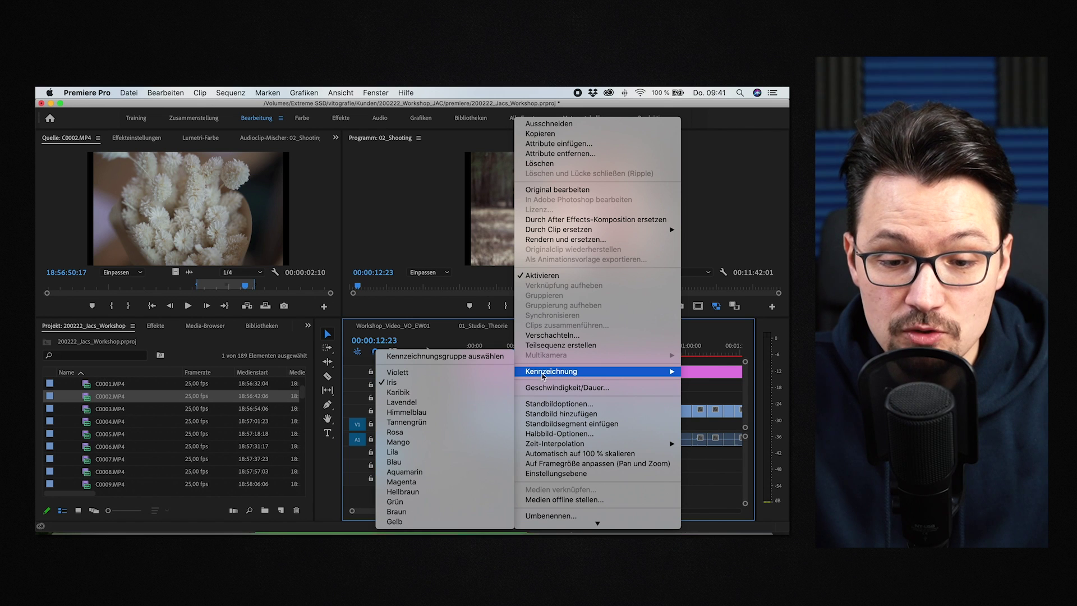
{"action": "left_click", "coordinate": [440, 501]}
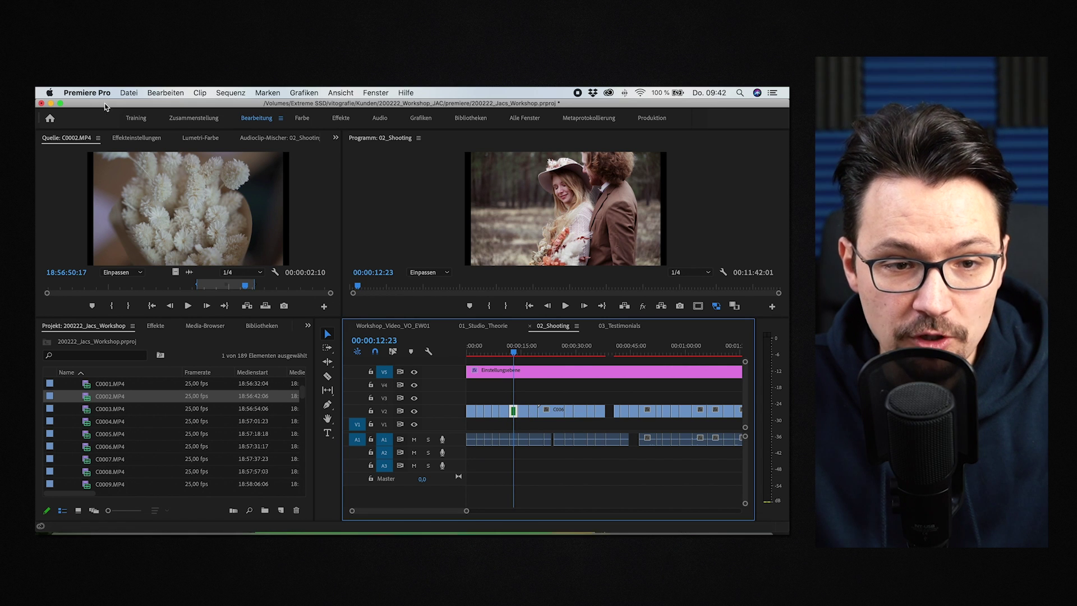
Search 'grün' in Tastaturbefehle and check the ⌘+G shortcut for the Grün label
{"action": "left_click", "coordinate": [77, 91]}
{"action": "left_click", "coordinate": [104, 148]}
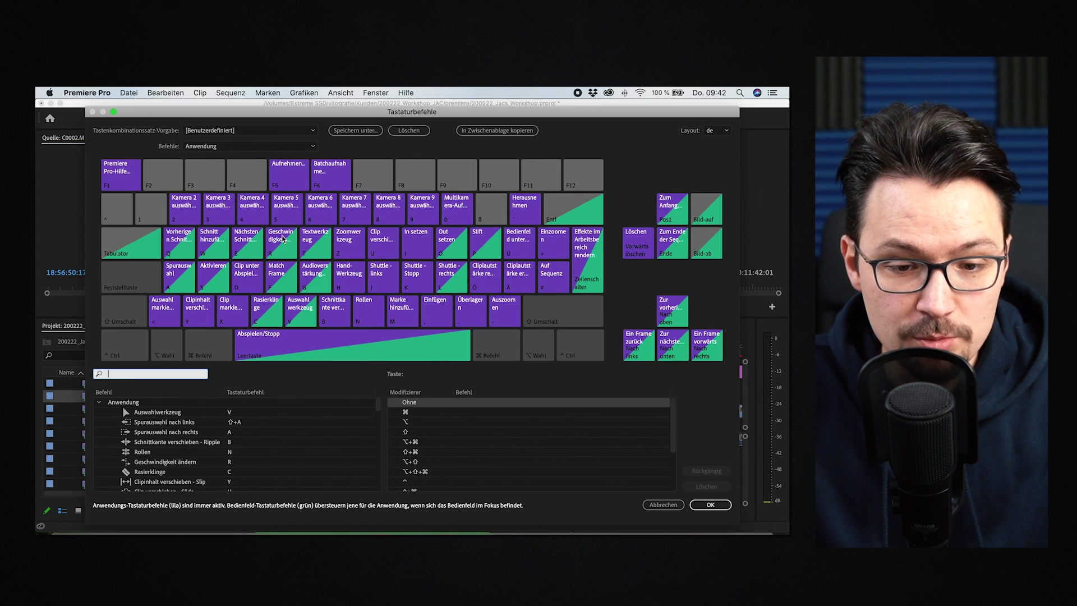
{"action": "type", "text": "grün"}
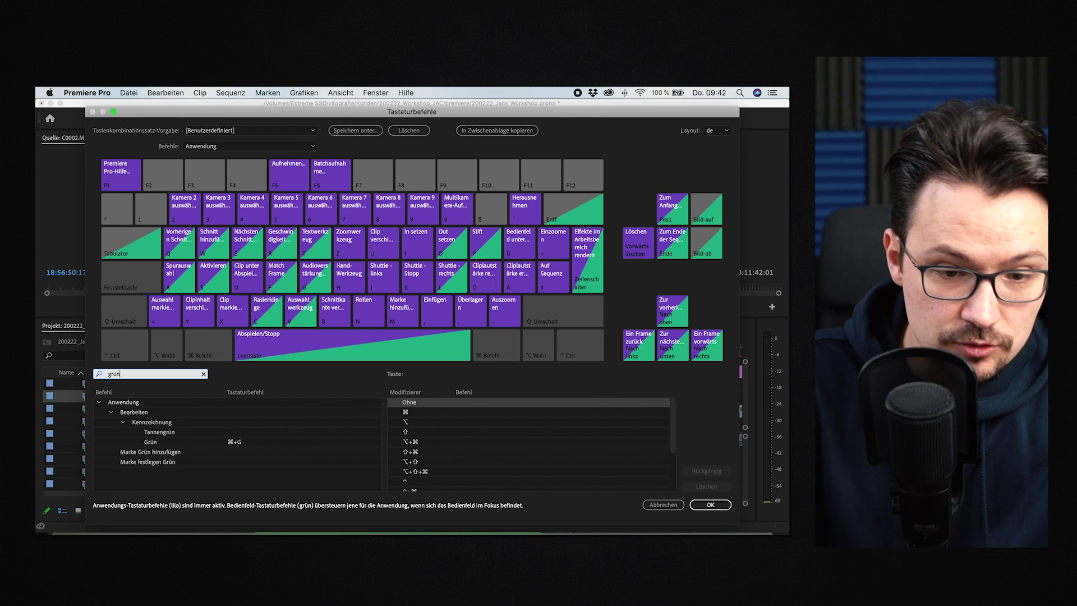
{"action": "left_click", "coordinate": [162, 424]}
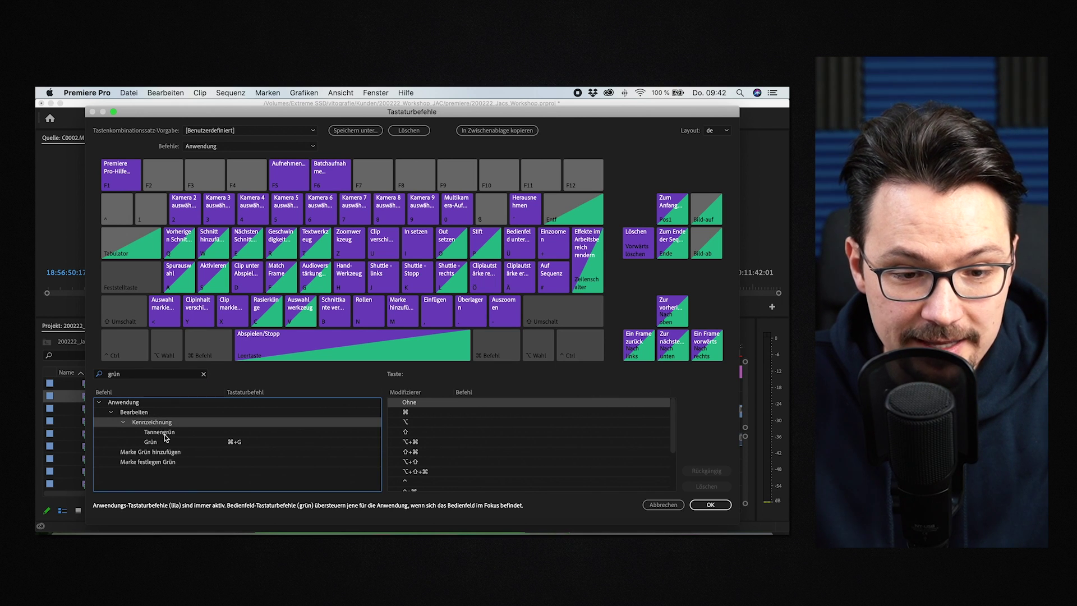
{"action": "left_click", "coordinate": [182, 443]}
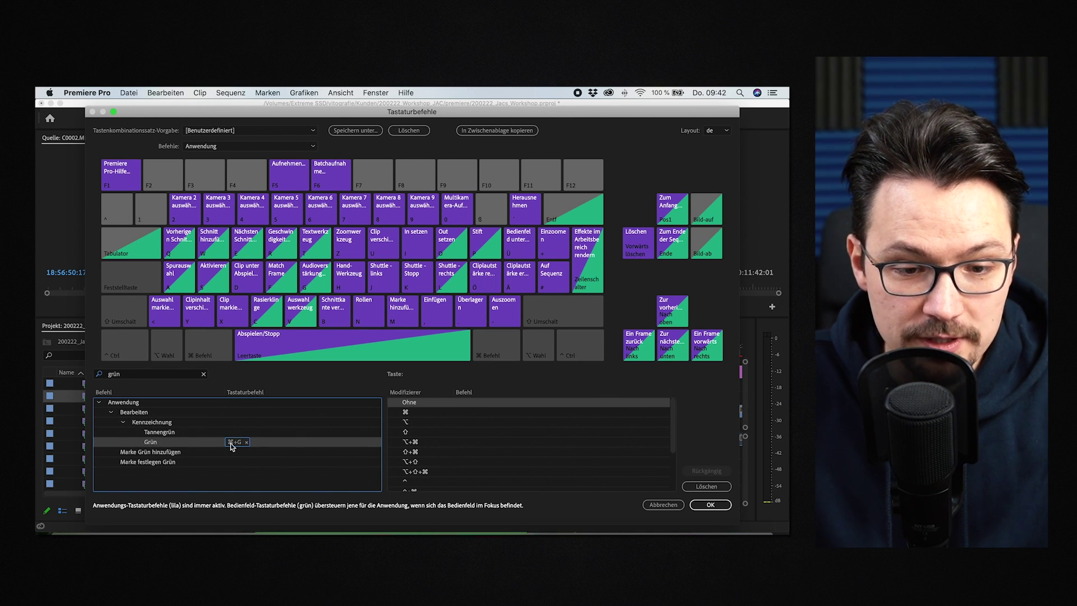
{"action": "left_click", "coordinate": [698, 505]}
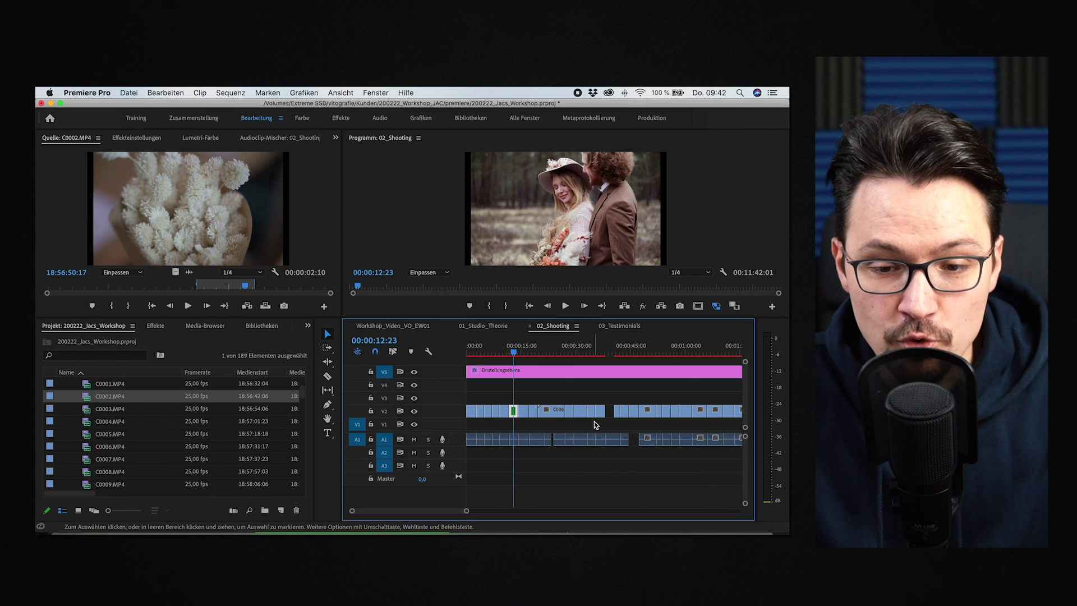
Scrub through the 03_Testimonials interviews to about one minute, then switch to Workshop_Video_VO_EW01
{"action": "left_click", "coordinate": [612, 330]}
{"action": "left_click", "coordinate": [473, 351]}
{"action": "left_click_drag", "start_coordinate": [475, 349], "coordinate": [486, 349]}
{"action": "left_click", "coordinate": [598, 347]}
{"action": "left_click_drag", "start_coordinate": [598, 349], "coordinate": [632, 349]}
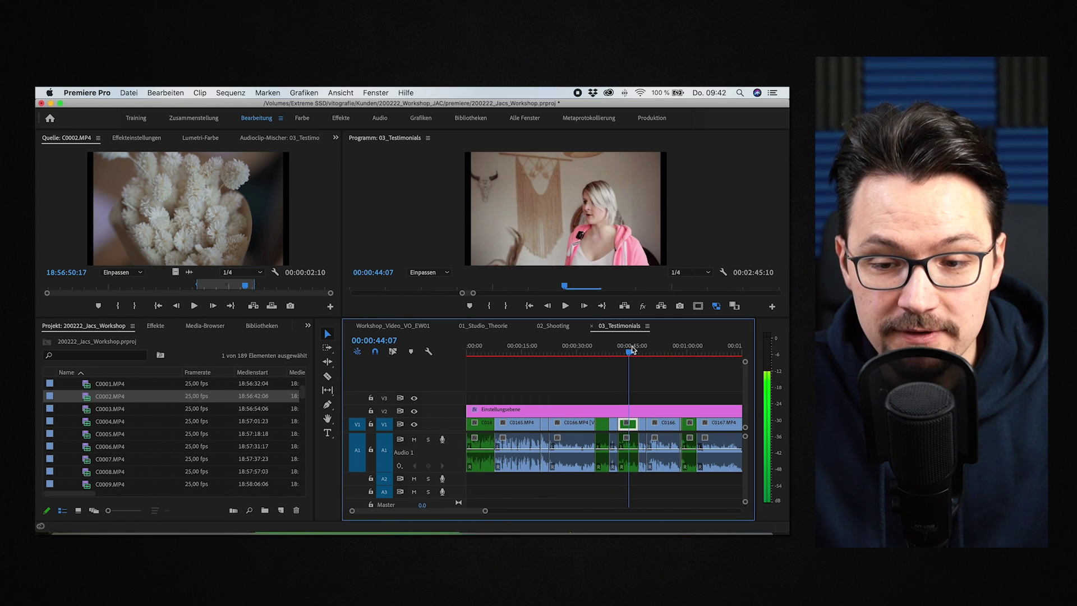
{"action": "left_click", "coordinate": [692, 348]}
{"action": "scroll", "coordinate": [694, 351], "scroll_direction": "down", "scroll_amount": 2}
{"action": "left_click", "coordinate": [706, 348]}
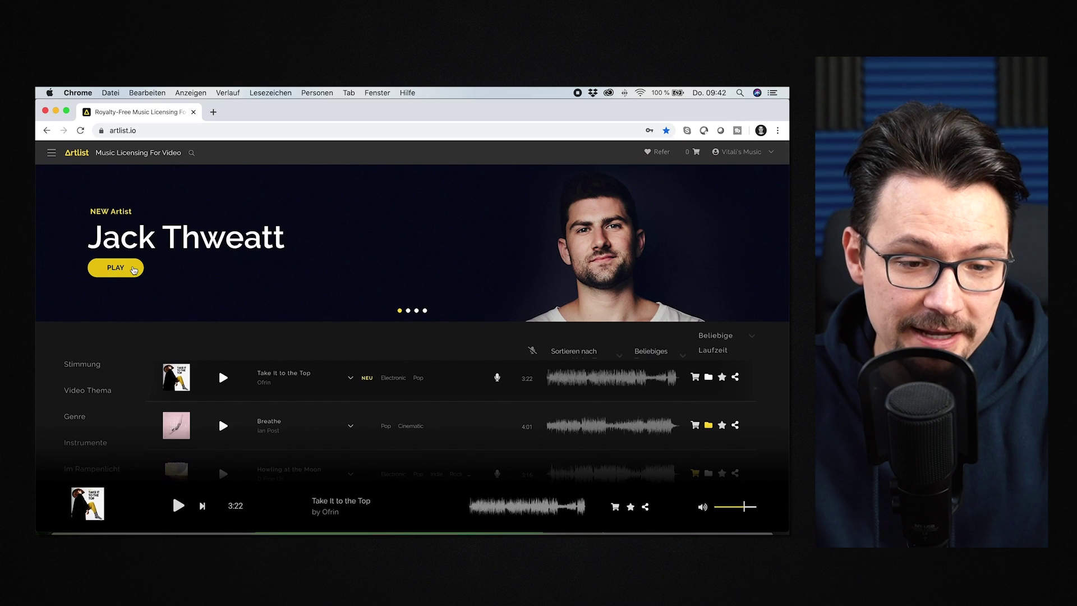
Switch the Artlist sidebar from moods to genres and filter to Cinematisch
{"action": "scroll", "coordinate": [120, 291], "scroll_direction": "down", "scroll_amount": 2}
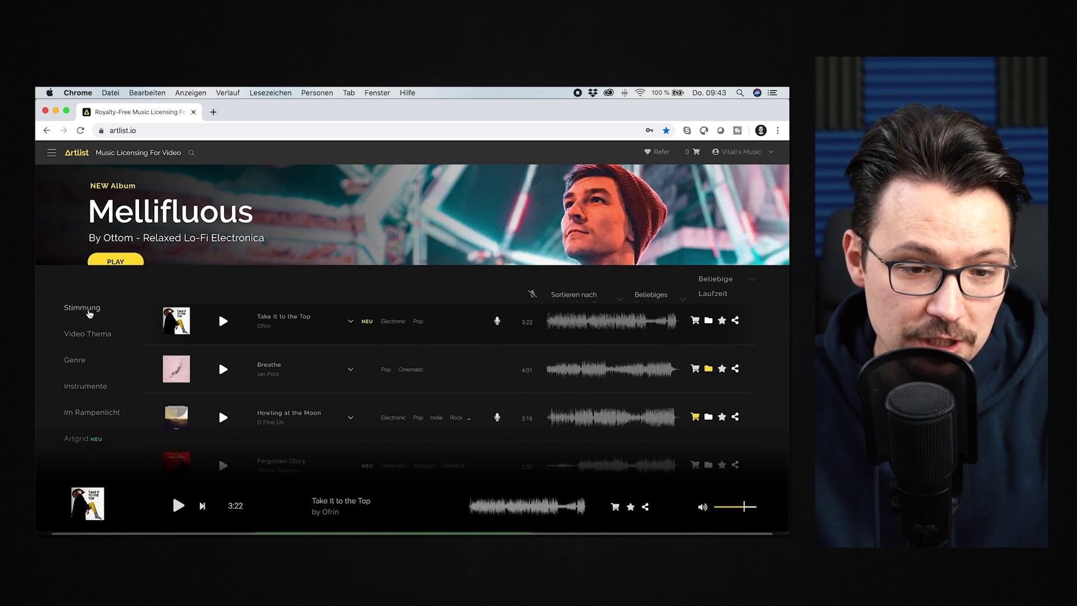
{"action": "left_click", "coordinate": [89, 312]}
{"action": "scroll", "coordinate": [211, 306], "scroll_direction": "up", "scroll_amount": 2}
{"action": "left_click", "coordinate": [82, 260]}
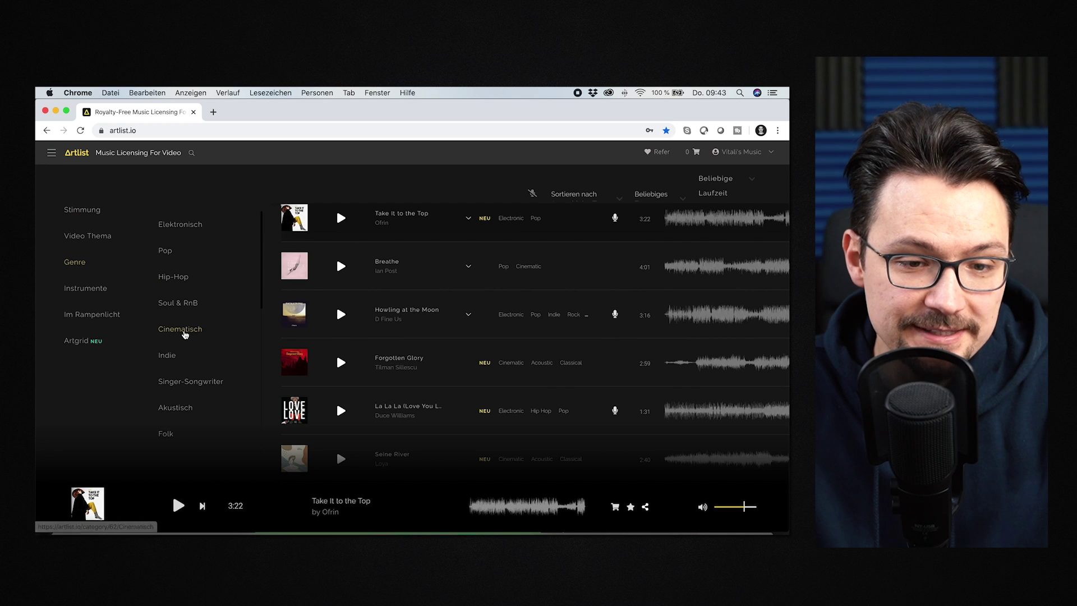
{"action": "left_click", "coordinate": [184, 332]}
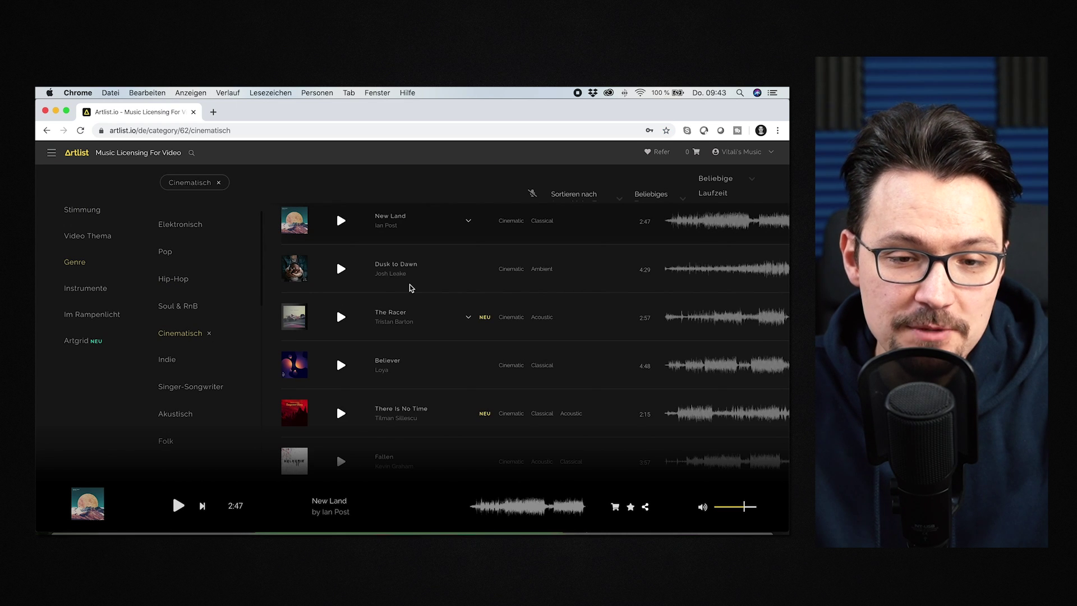
Scroll down through the filtered cinematic track list
{"action": "scroll", "coordinate": [432, 289], "scroll_direction": "down", "scroll_amount": 2}
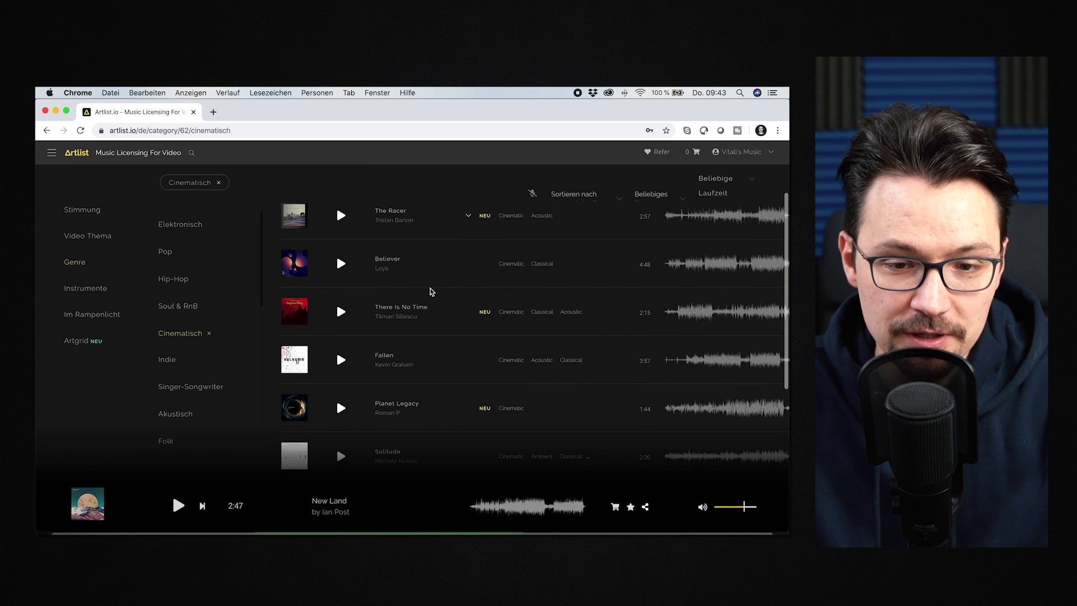
{"action": "scroll", "coordinate": [432, 291], "scroll_direction": "down", "scroll_amount": 1}
{"action": "scroll", "coordinate": [351, 335], "scroll_direction": "down", "scroll_amount": 5}
{"action": "scroll", "coordinate": [352, 335], "scroll_direction": "down", "scroll_amount": 8}
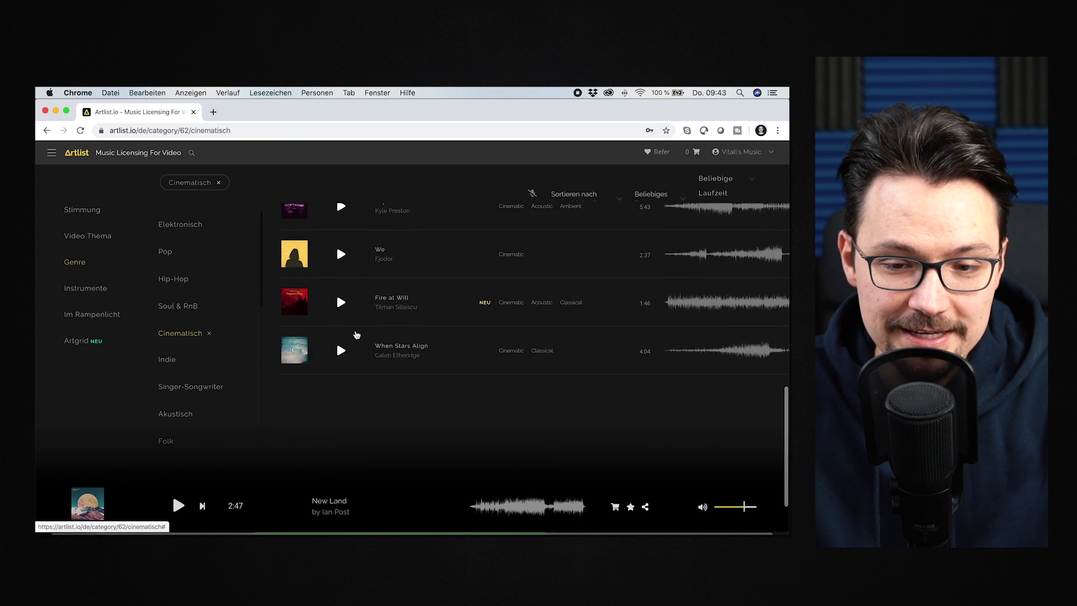
{"action": "scroll", "coordinate": [356, 335], "scroll_direction": "down", "scroll_amount": 3}
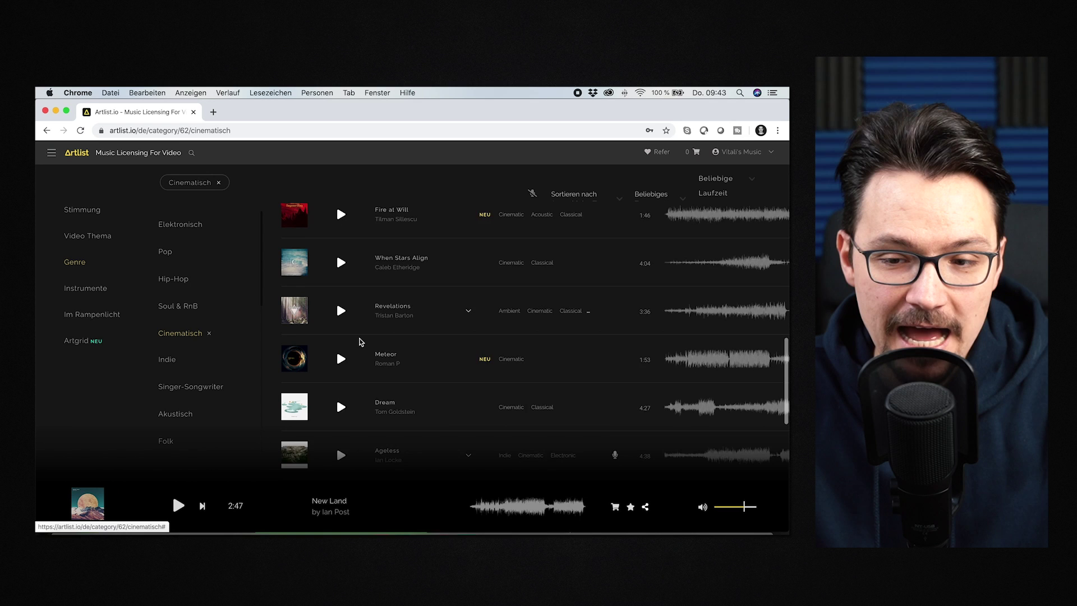
{"action": "scroll", "coordinate": [360, 341], "scroll_direction": "down", "scroll_amount": 5}
{"action": "scroll", "coordinate": [359, 342], "scroll_direction": "down", "scroll_amount": 5}
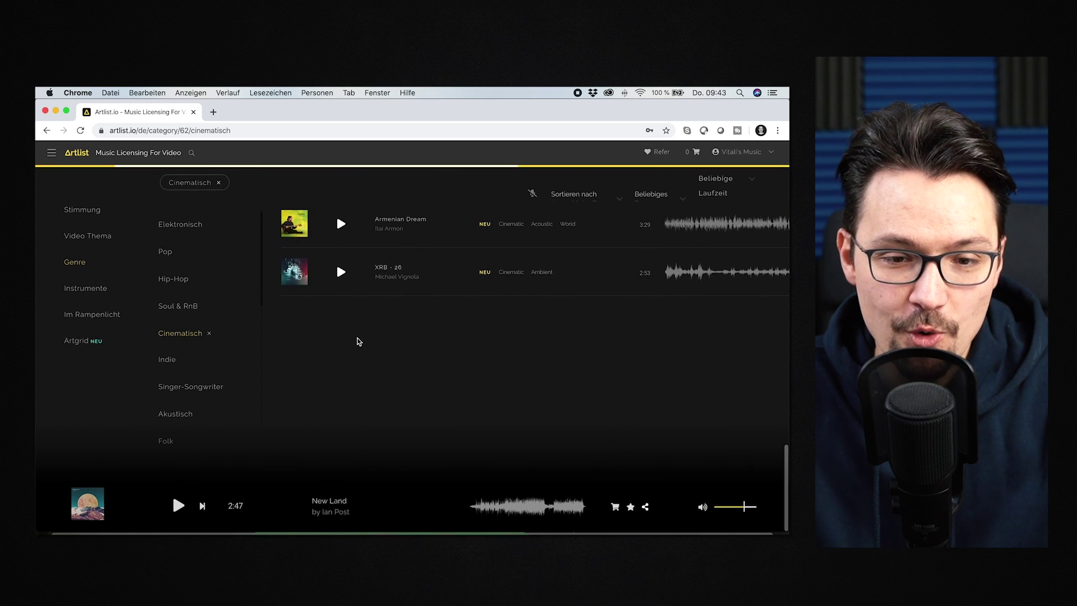
{"action": "scroll", "coordinate": [362, 340], "scroll_direction": "down", "scroll_amount": 5}
{"action": "scroll", "coordinate": [363, 340], "scroll_direction": "down", "scroll_amount": 2}
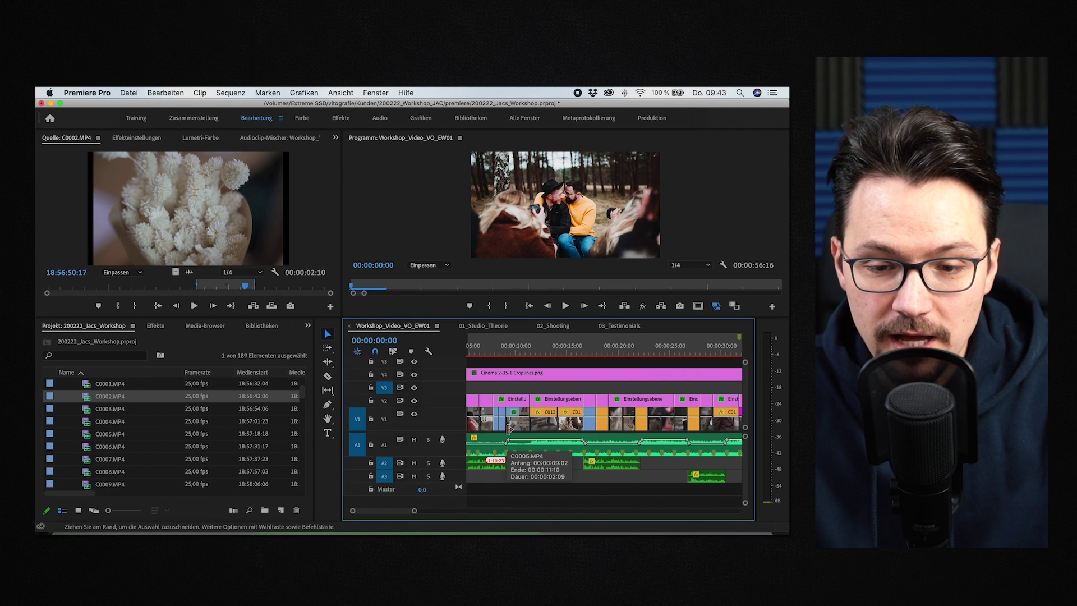
Play Workshop_Video_VO_EW01 from the start, scrub to about ten seconds and select the second A2 audio clip
{"action": "scroll", "coordinate": [509, 429], "scroll_direction": "left", "scroll_amount": 3}
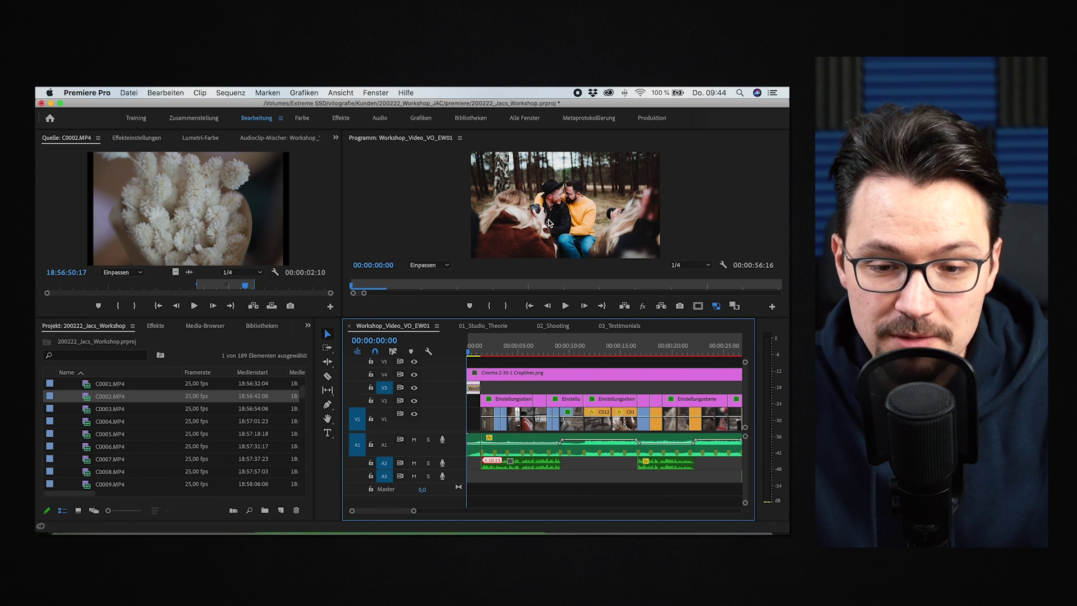
{"action": "key", "text": "space"}
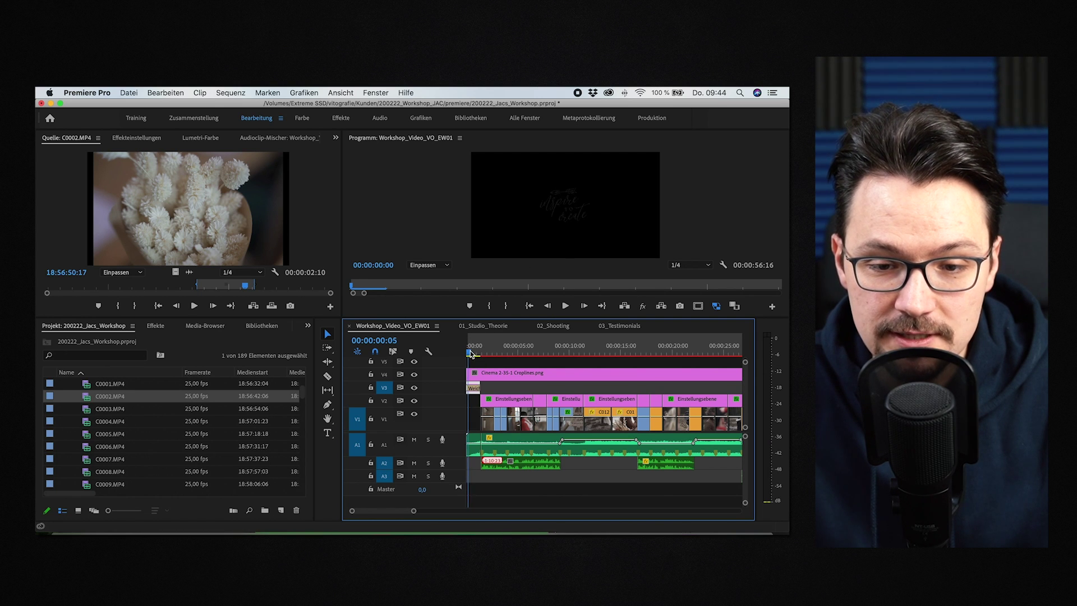
{"action": "left_click_drag", "start_coordinate": [483, 354], "coordinate": [520, 356]}
{"action": "scroll", "coordinate": [522, 458], "scroll_direction": "up", "scroll_amount": 1}
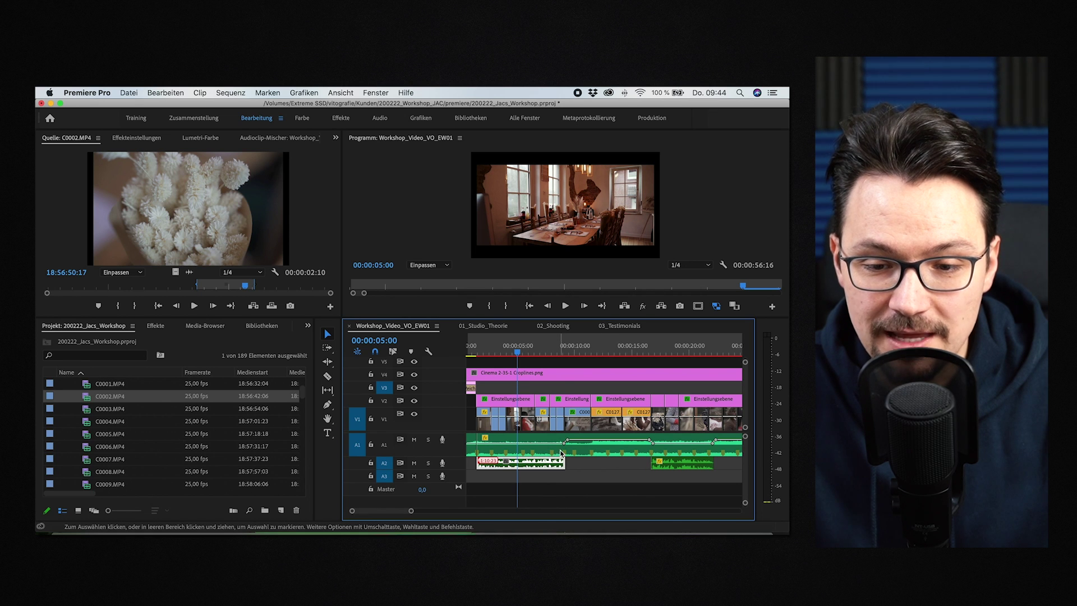
{"action": "left_click_drag", "start_coordinate": [560, 352], "coordinate": [596, 348]}
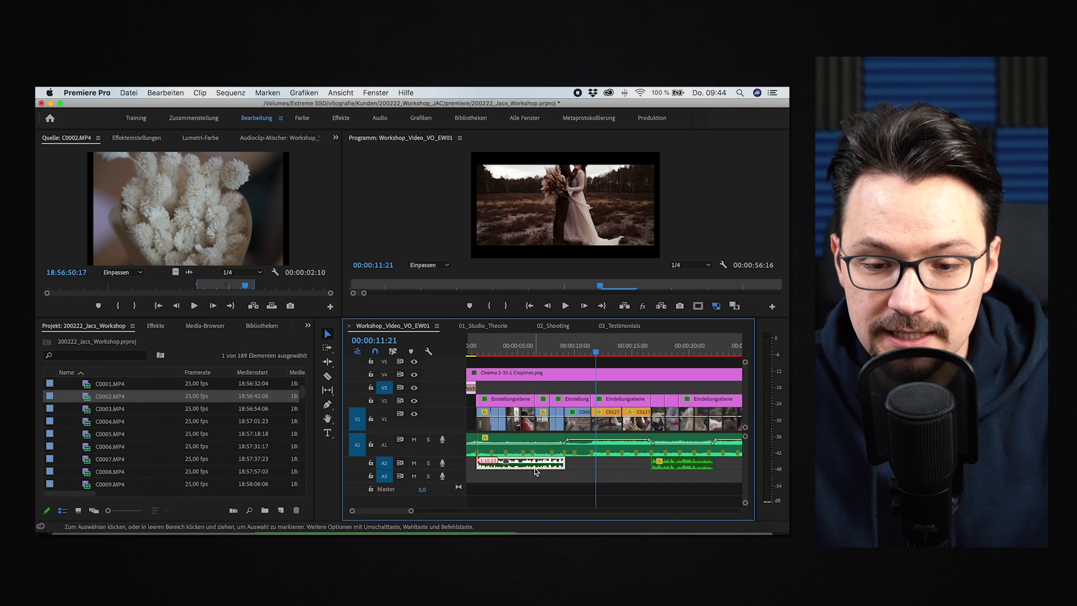
{"action": "left_click", "coordinate": [674, 466]}
{"action": "scroll", "coordinate": [675, 467], "scroll_direction": "right", "scroll_amount": 5}
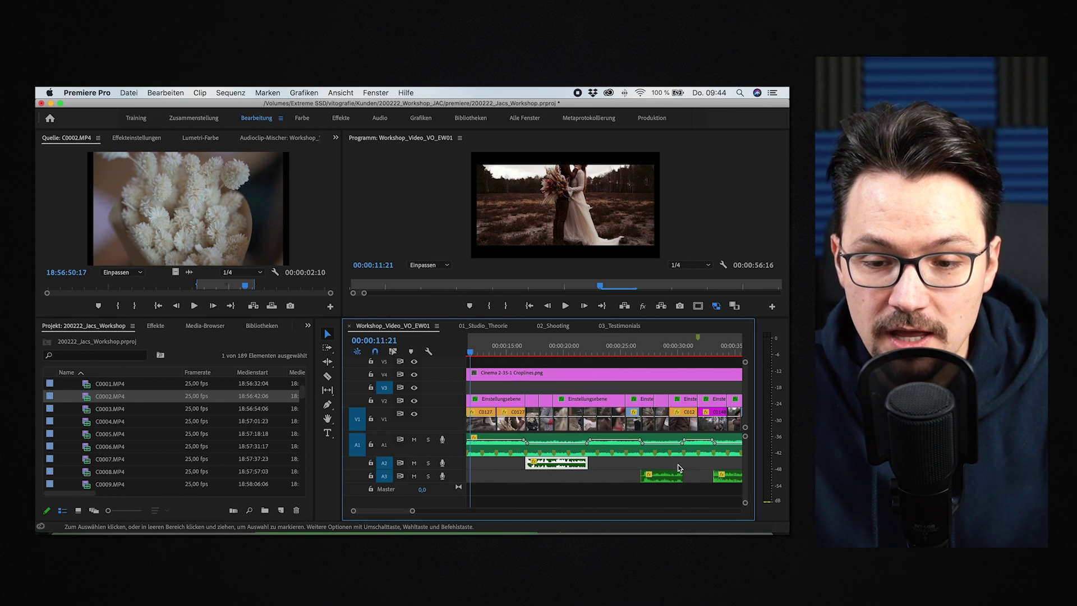
{"action": "left_click_drag", "start_coordinate": [584, 348], "coordinate": [674, 353]}
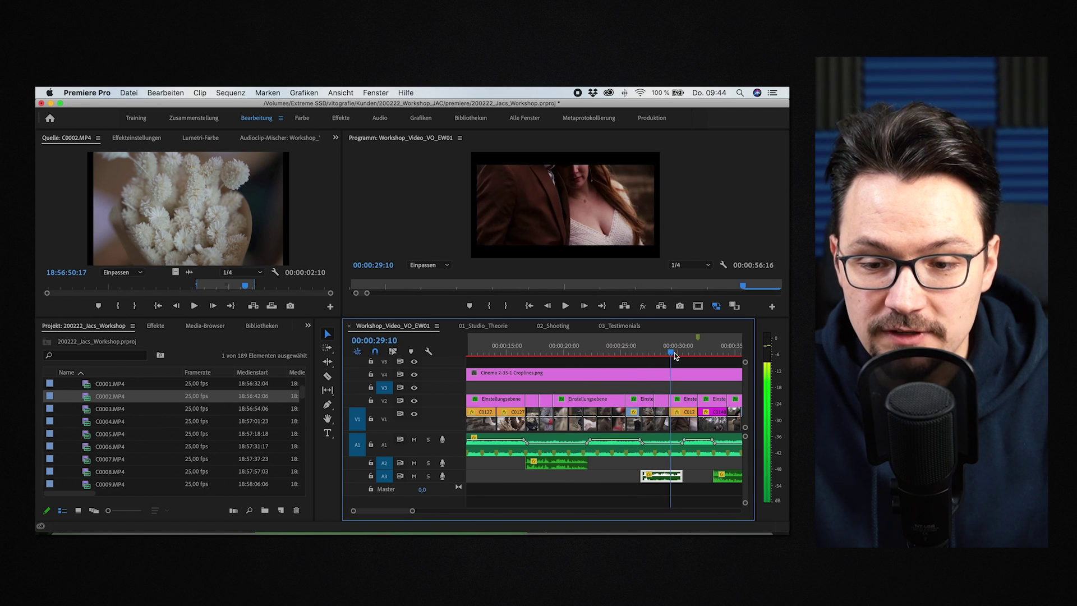
Scrub from about 30 seconds through the forest shots and the group scene near 41 seconds
{"action": "scroll", "coordinate": [631, 385], "scroll_direction": "down", "scroll_amount": 3}
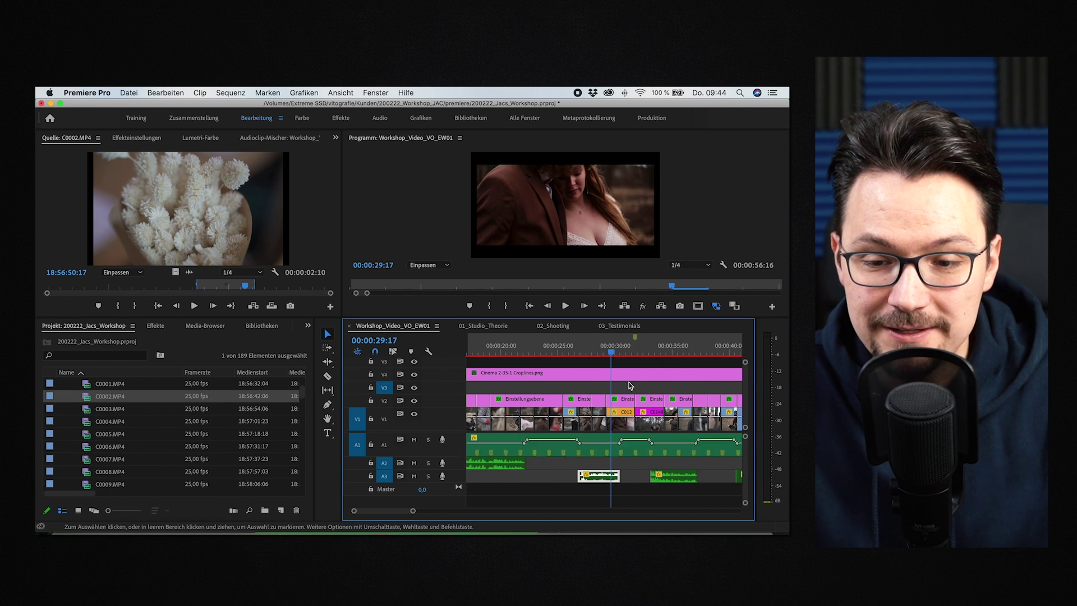
{"action": "left_click", "coordinate": [623, 354]}
{"action": "left_click_drag", "start_coordinate": [634, 355], "coordinate": [661, 355]}
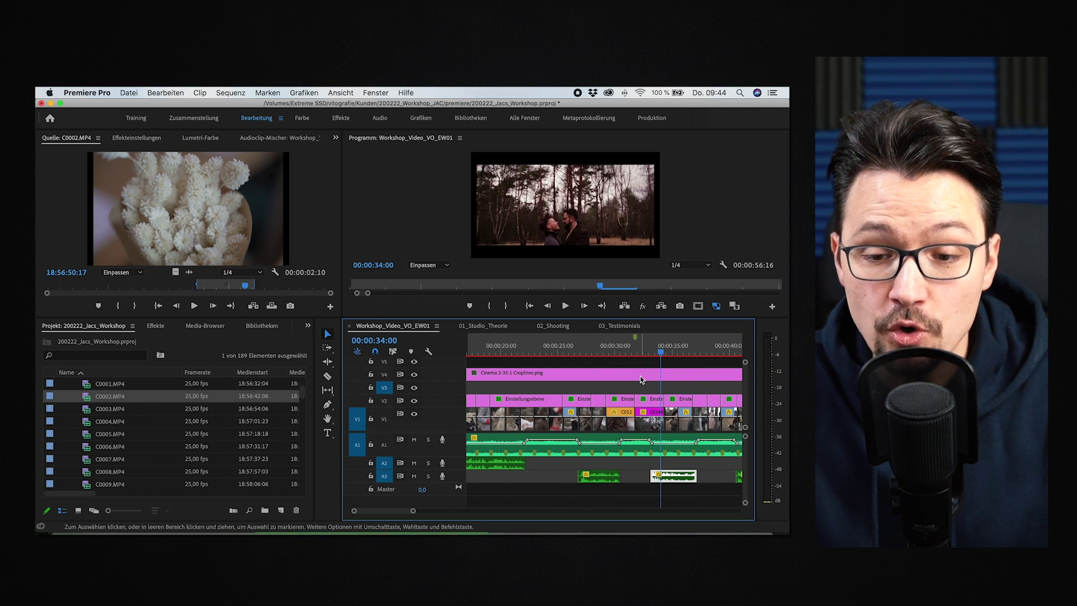
{"action": "scroll", "coordinate": [641, 376], "scroll_direction": "down", "scroll_amount": 3}
{"action": "scroll", "coordinate": [641, 376], "scroll_direction": "down", "scroll_amount": 3}
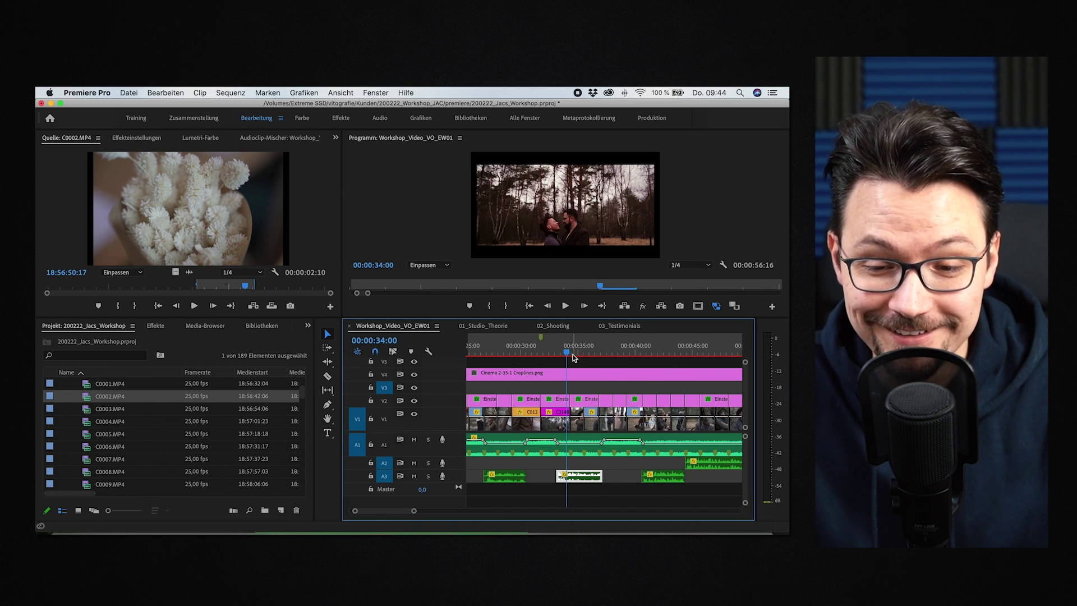
{"action": "left_click", "coordinate": [652, 353]}
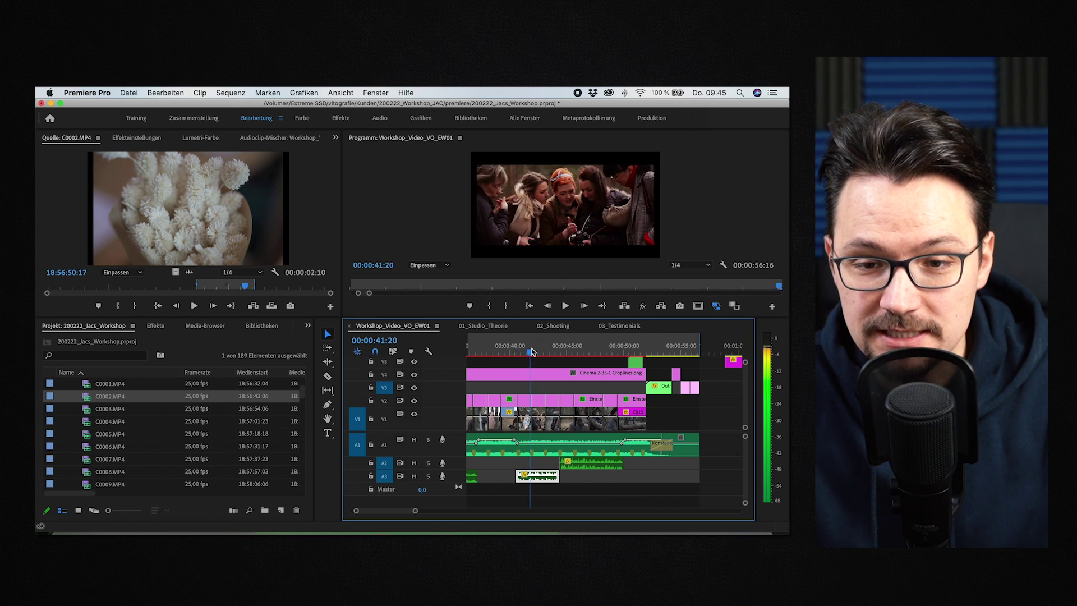
{"action": "left_click_drag", "start_coordinate": [559, 352], "coordinate": [629, 353]}
Open the nested OUTRO_TEXT clip on V5 at about 51 seconds and scrub through its credit words
{"action": "left_click_drag", "start_coordinate": [635, 354], "coordinate": [638, 353]}
{"action": "double_click", "coordinate": [635, 365]}
{"action": "double_click", "coordinate": [635, 362]}
{"action": "left_click_drag", "start_coordinate": [469, 349], "coordinate": [658, 357]}
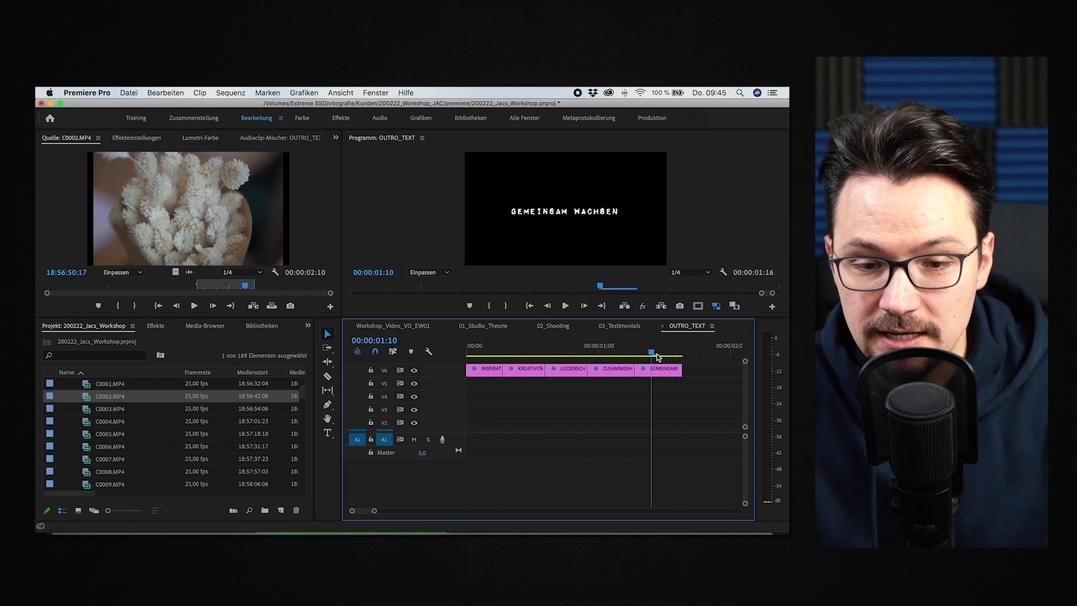
Back in Workshop_Video_VO_EW01, check OUTRO_TEXT's scale keyframes in Effect Controls, then scrub to the credits
{"action": "left_click", "coordinate": [415, 326]}
{"action": "left_click", "coordinate": [634, 382]}
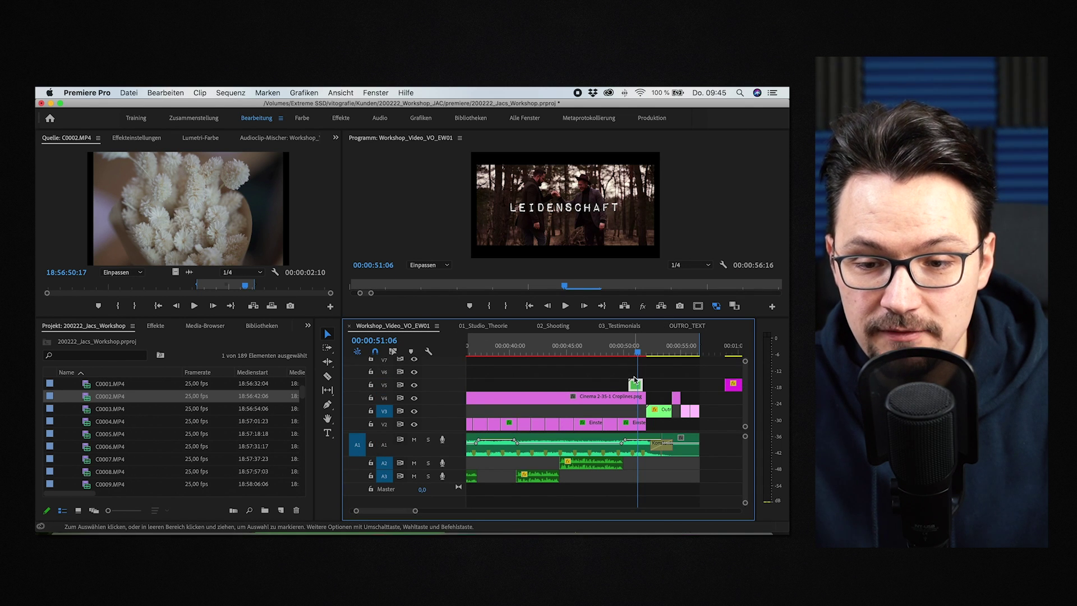
{"action": "left_click", "coordinate": [131, 139]}
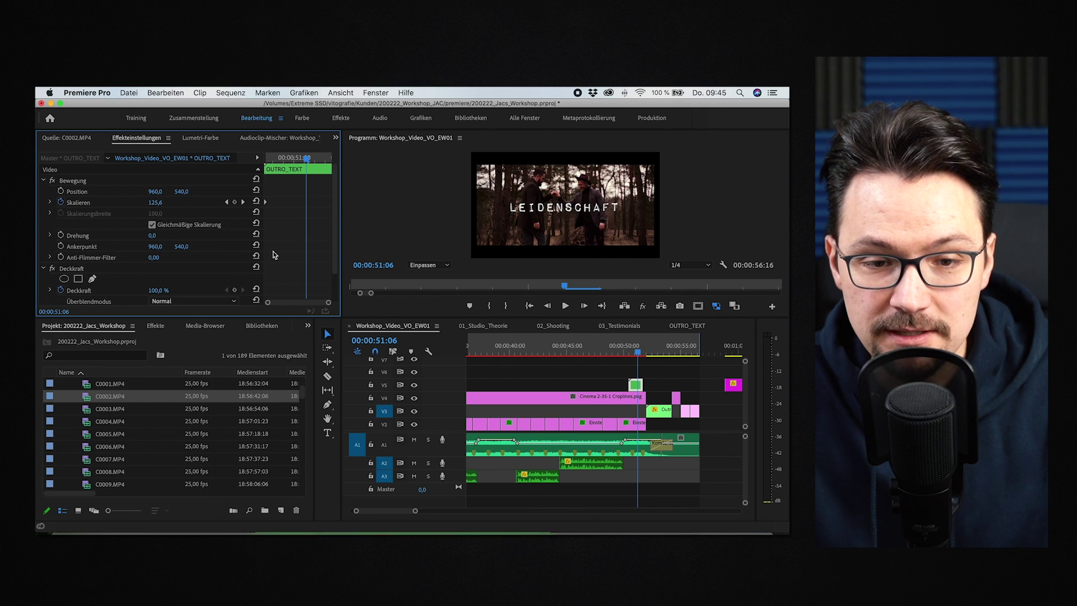
{"action": "left_click_drag", "start_coordinate": [306, 161], "coordinate": [311, 163]}
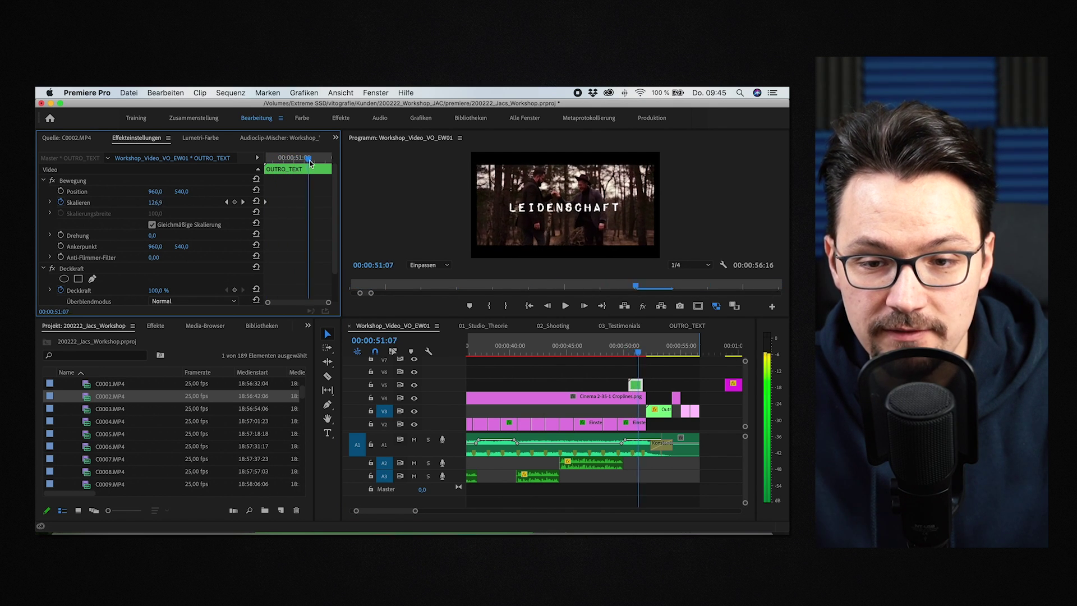
{"action": "left_click", "coordinate": [660, 351]}
{"action": "left_click_drag", "start_coordinate": [661, 351], "coordinate": [697, 355]}
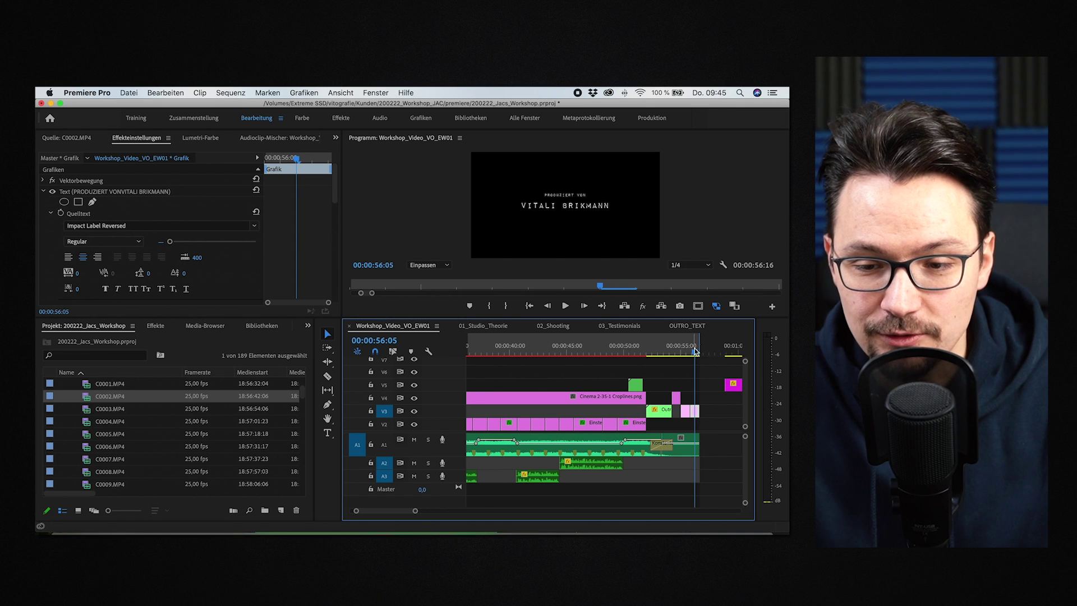
{"action": "scroll", "coordinate": [537, 360], "scroll_direction": "left", "scroll_amount": 10}
{"action": "key", "text": "minus"}
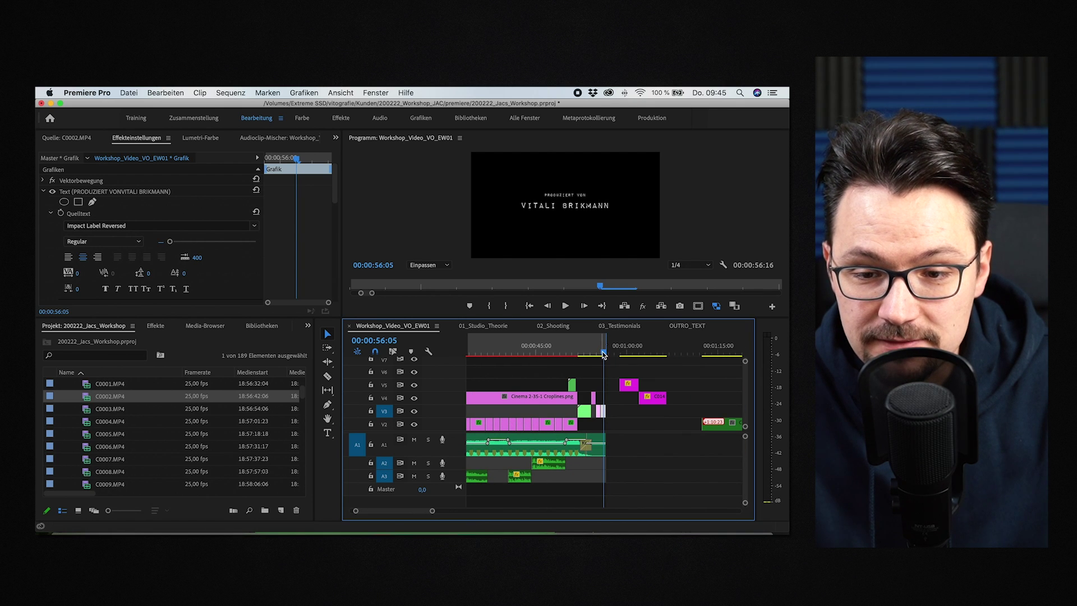
{"action": "mouse_move", "coordinate": [605, 356]}
{"action": "left_mouse_down"}
{"action": "mouse_move", "coordinate": [621, 356]}
{"action": "mouse_move", "coordinate": [597, 355]}
{"action": "mouse_move", "coordinate": [612, 356]}
{"action": "left_mouse_up"}
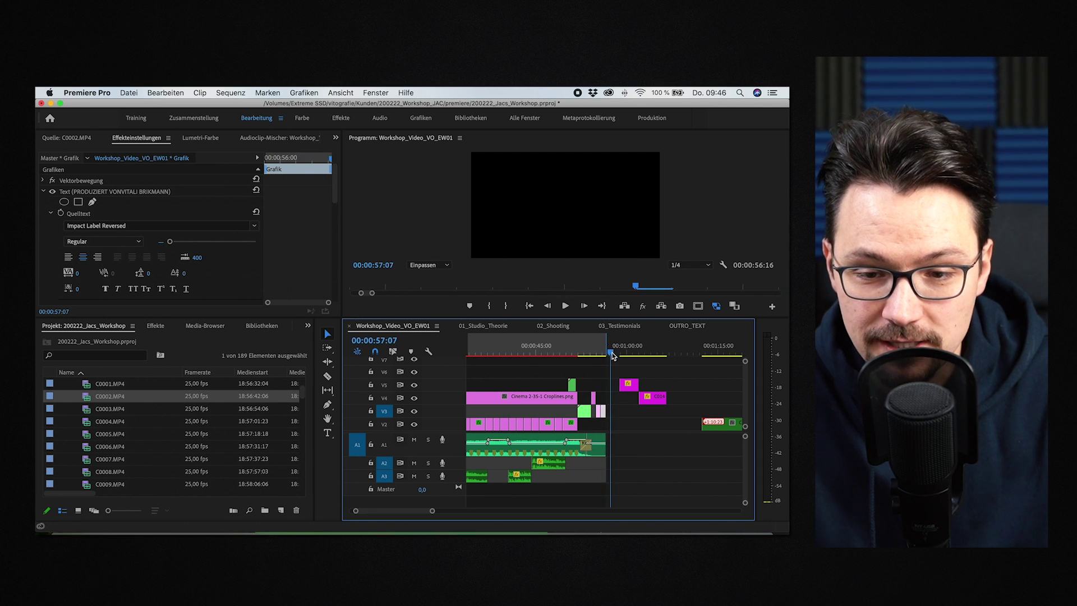